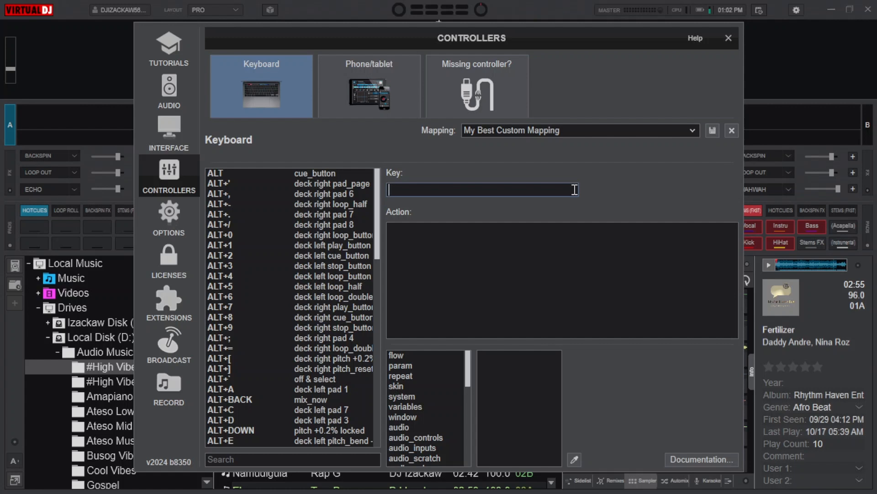
# Map CTRL+V to the action "crossfader 0%" in My Best Custom Mapping and try the shortcut
pyautogui.press('v')
pyautogui.hotkey('ctrl', 'v')
pyautogui.click(463, 254)
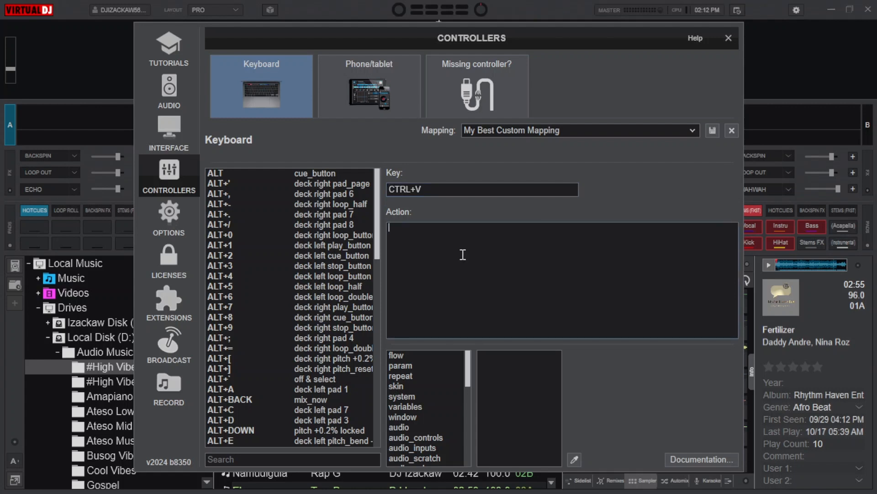
pyautogui.write('cros')
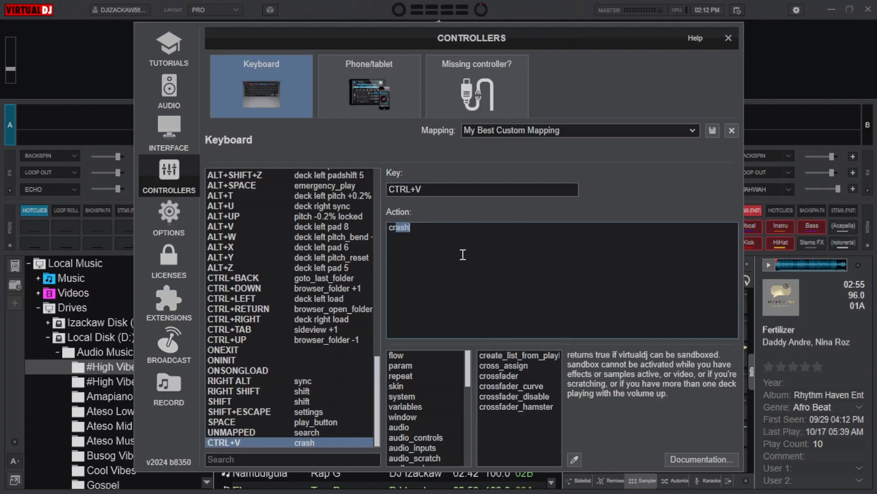
pyautogui.write('s')
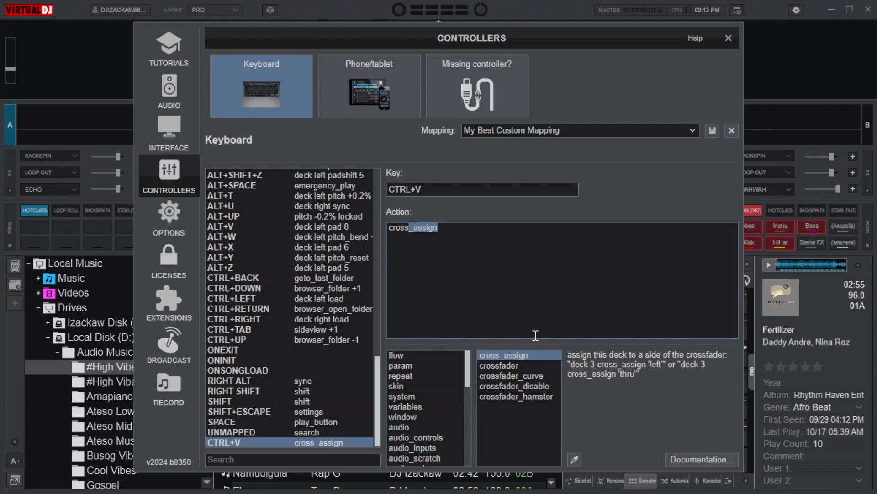
pyautogui.click(502, 366)
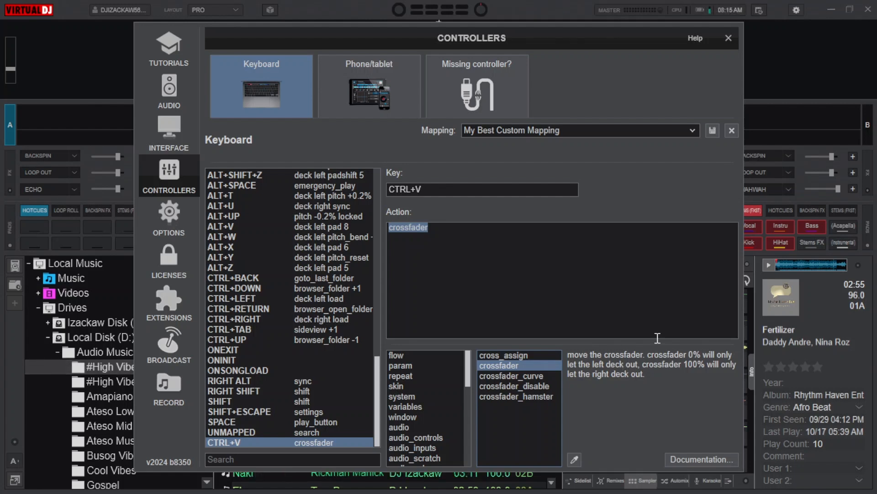
pyautogui.click(651, 285)
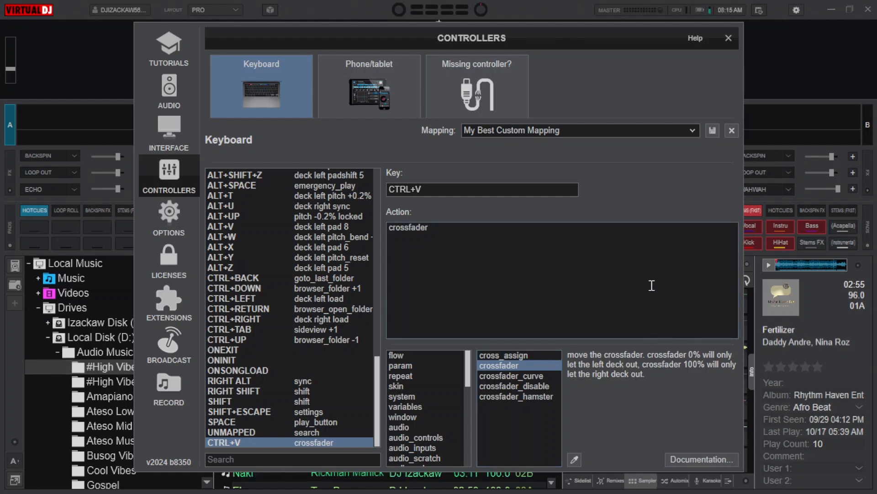
pyautogui.write('0%')
pyautogui.click(729, 38)
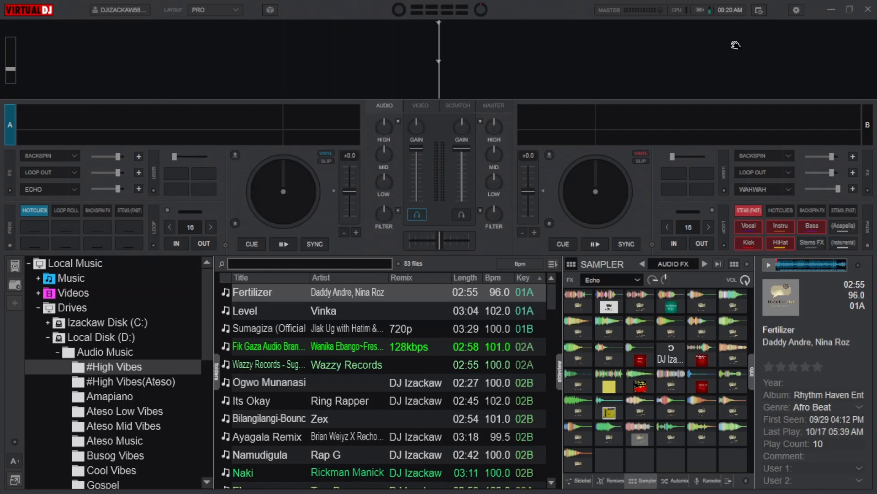
pyautogui.hotkey('ctrl', 'v')
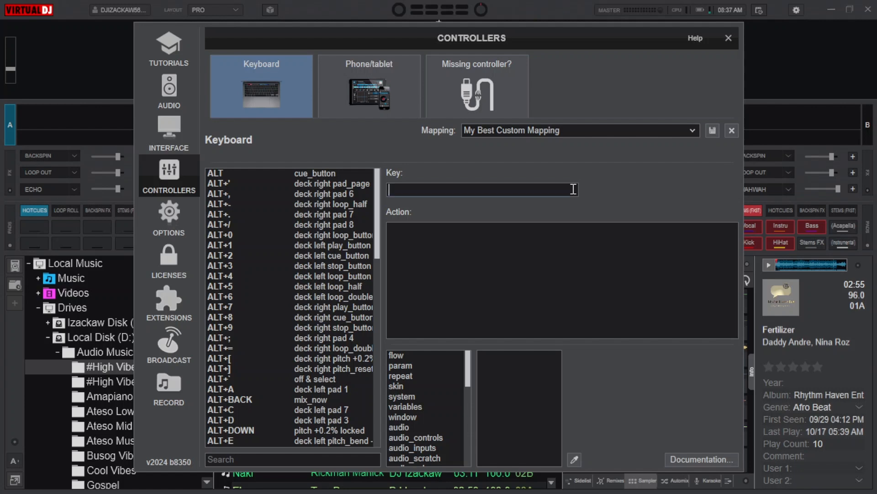
# Map CTRL+B to the action "crossfader 50%" in the keyboard mapping and close the settings
pyautogui.press('ctrl')
pyautogui.hotkey('ctrl', 'b')
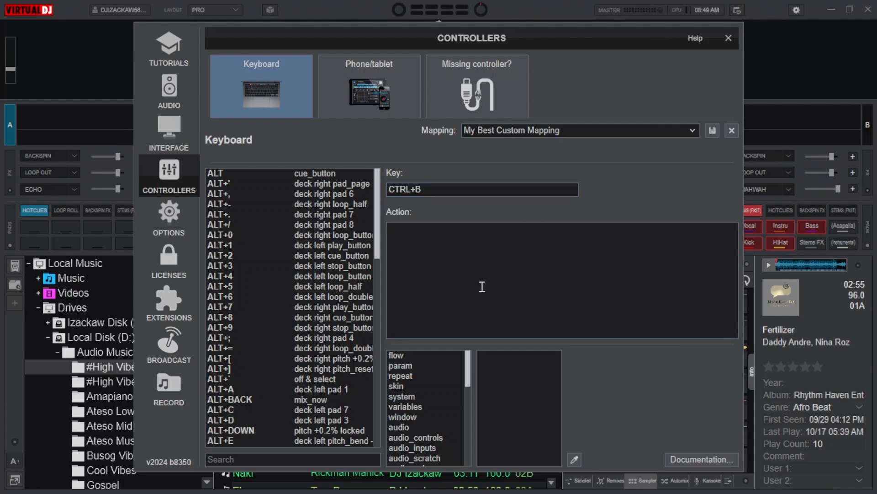
pyautogui.click(482, 286)
pyautogui.write('cross_assign')
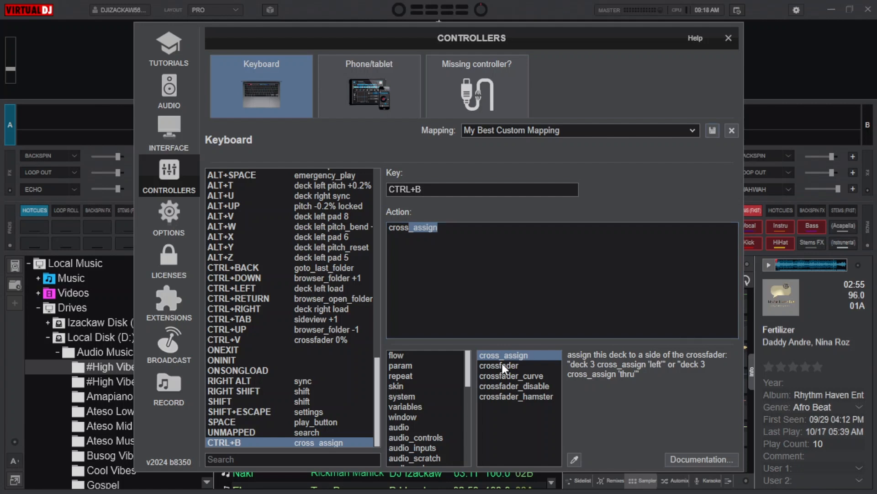
pyautogui.click(503, 363)
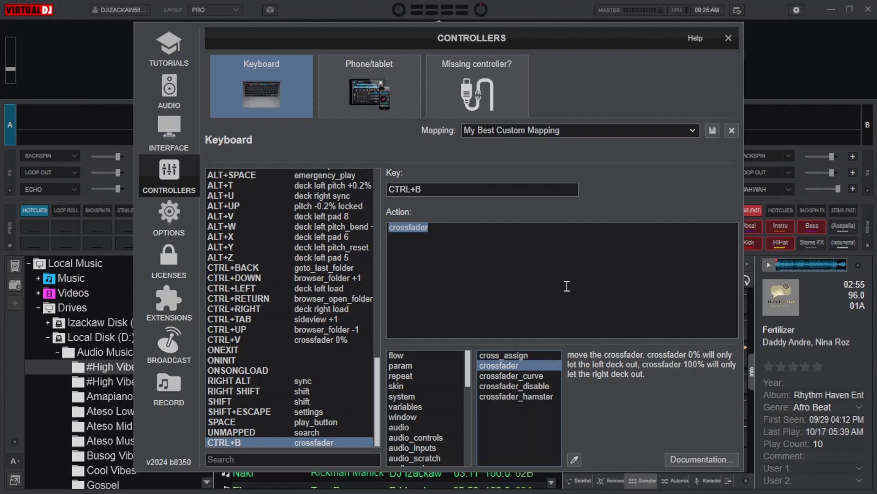
pyautogui.click(564, 257)
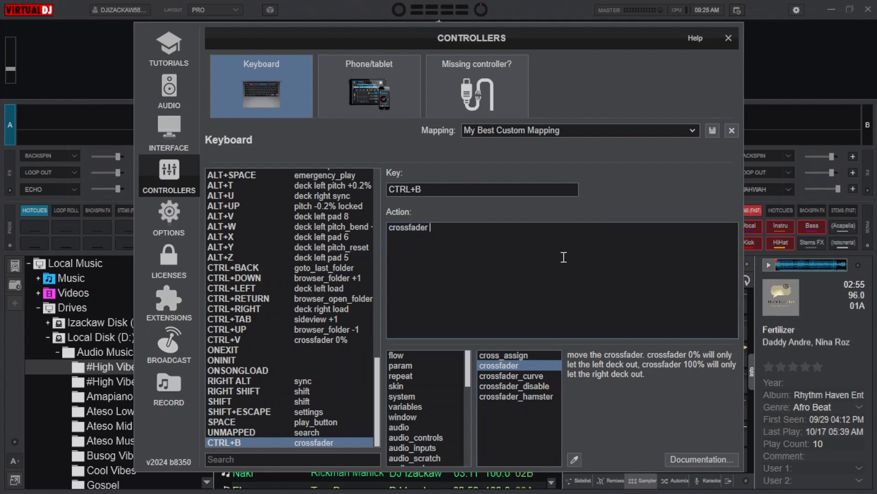
pyautogui.write('50')
pyautogui.click(728, 38)
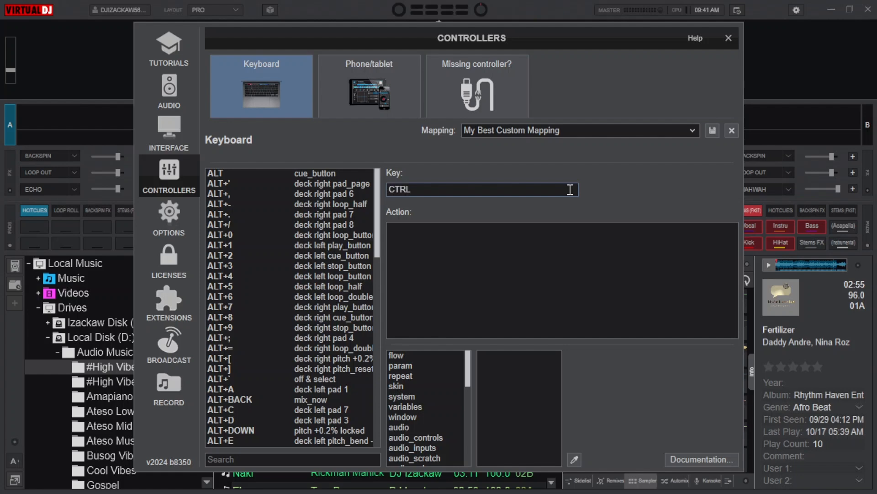
# Map CTRL+N to the action "crossfader 100%" in the keyboard mapping and close the settings
pyautogui.hotkey('ctrl', 'n')
pyautogui.click(476, 264)
pyautogui.write('cross_assign')
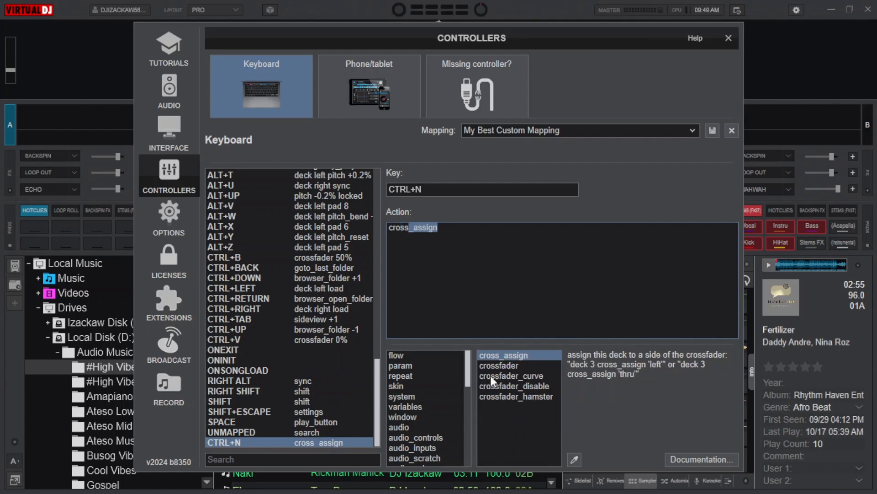
pyautogui.click(498, 364)
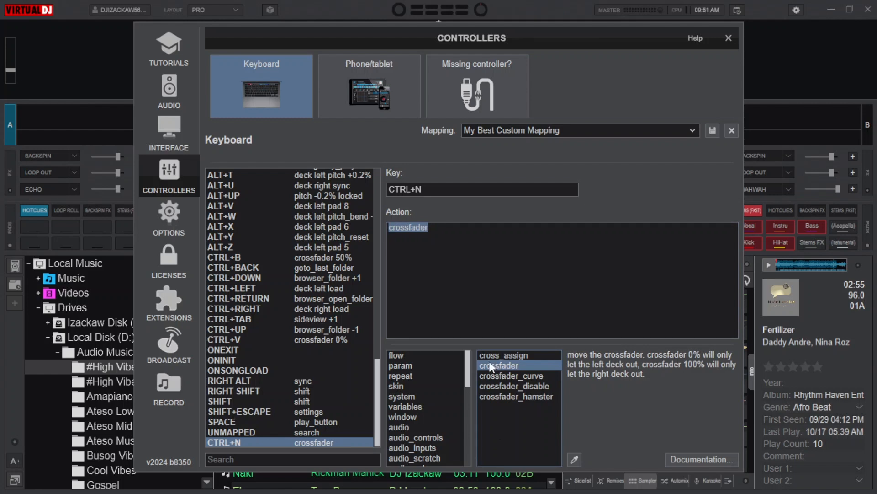
pyautogui.click(538, 249)
pyautogui.write('1')
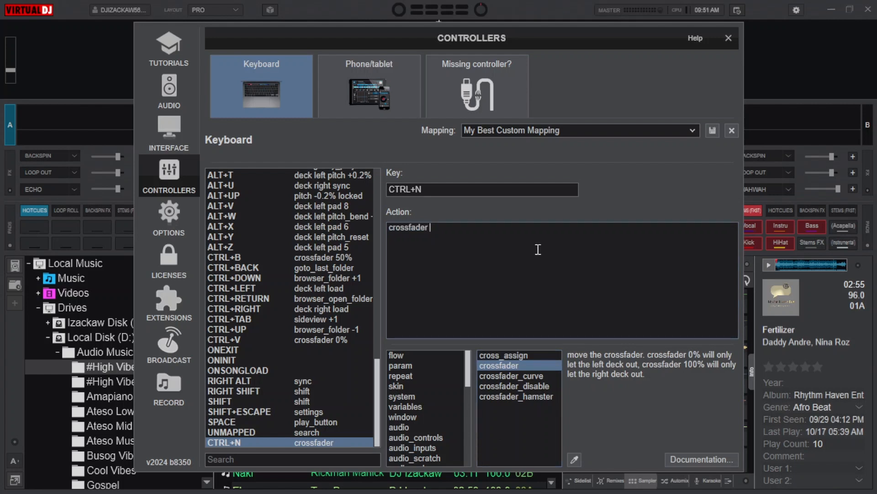
pyautogui.write('00%')
pyautogui.click(728, 39)
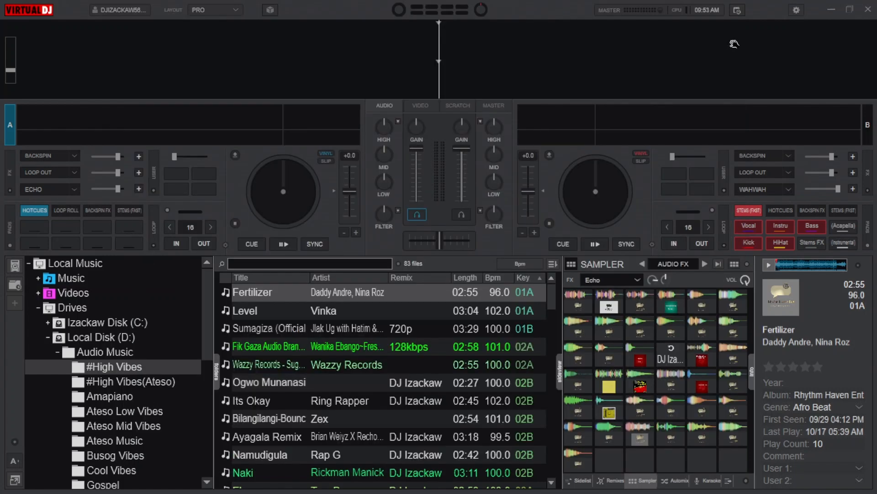
# Test the CTRL+N, CTRL+V and CTRL+B crossfader shortcuts on the main mixer
pyautogui.hotkey('ctrl', 'n')
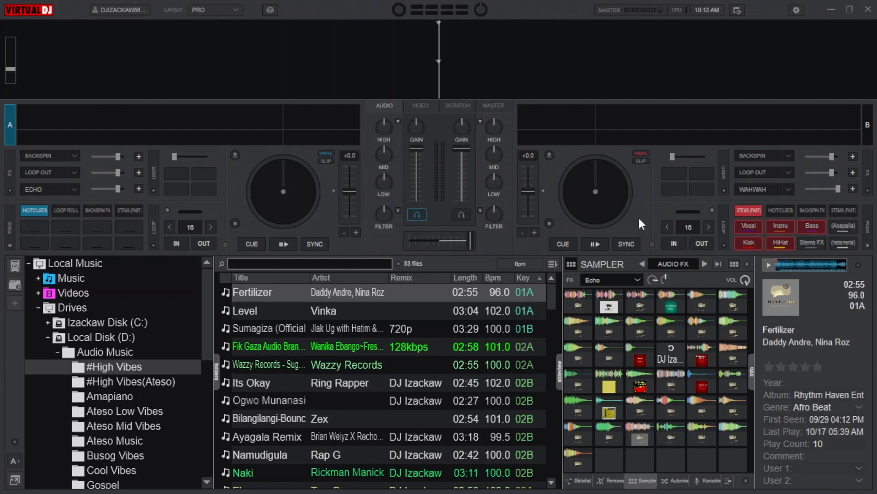
pyautogui.hotkey('ctrl', 'v')
pyautogui.hotkey('ctrl', 'b')
pyautogui.hotkey('ctrl', 'n')
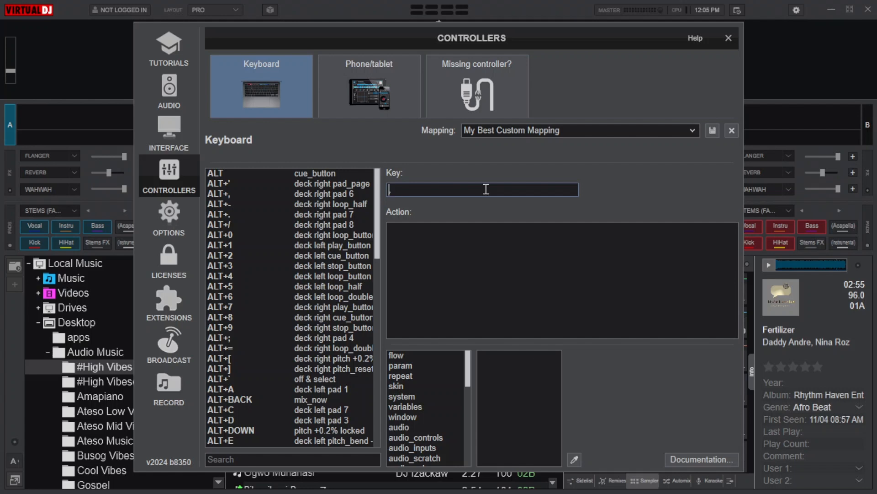
# Map the comma key to the action "crossfader -5%", save the mapping and close the settings
pyautogui.click(477, 262)
pyautogui.write('cro')
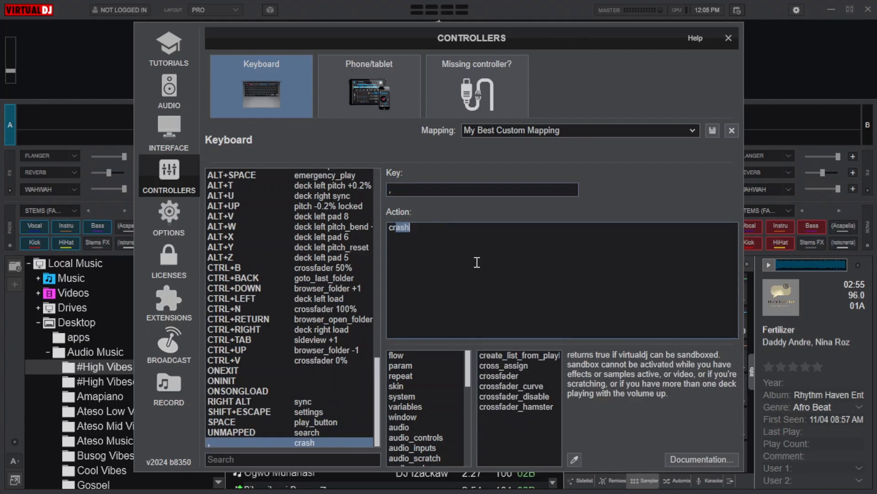
pyautogui.write('ssf')
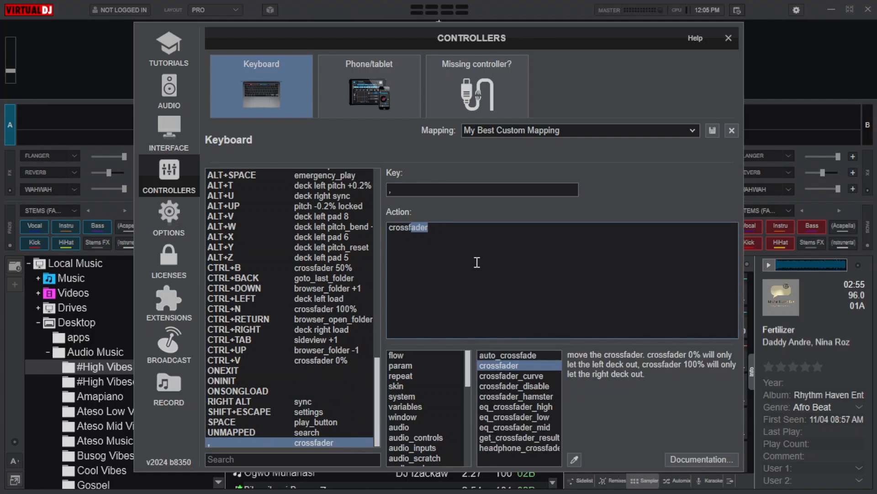
pyautogui.write('ader')
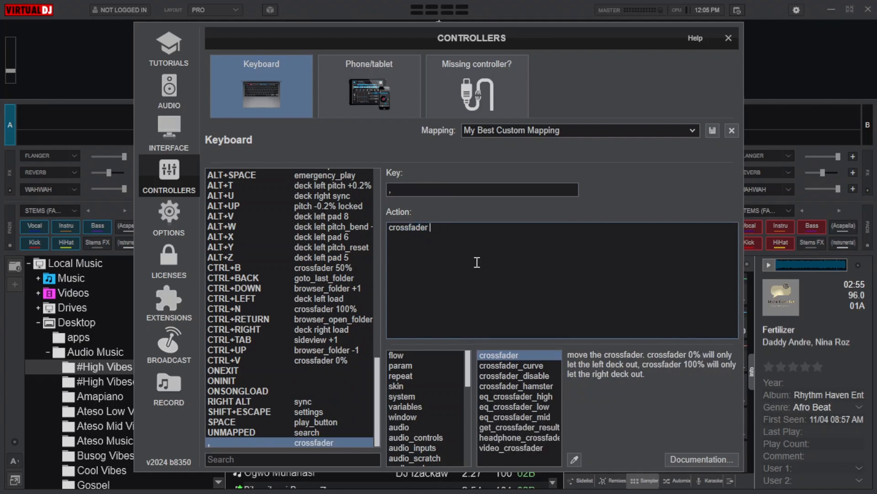
pyautogui.write(' -5%')
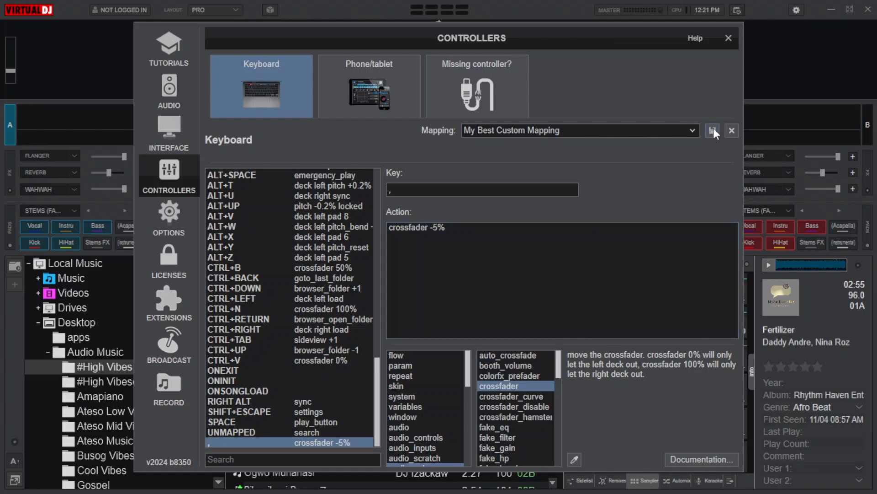
pyautogui.click(713, 131)
pyautogui.click(728, 39)
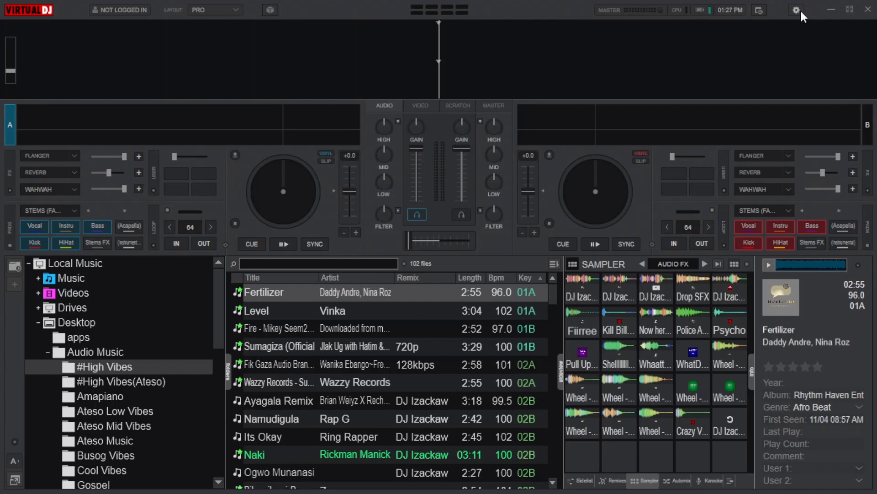
# Reopen the keyboard mapping settings and copy the comma key's crossfader action
pyautogui.click(798, 10)
pyautogui.click(698, 442)
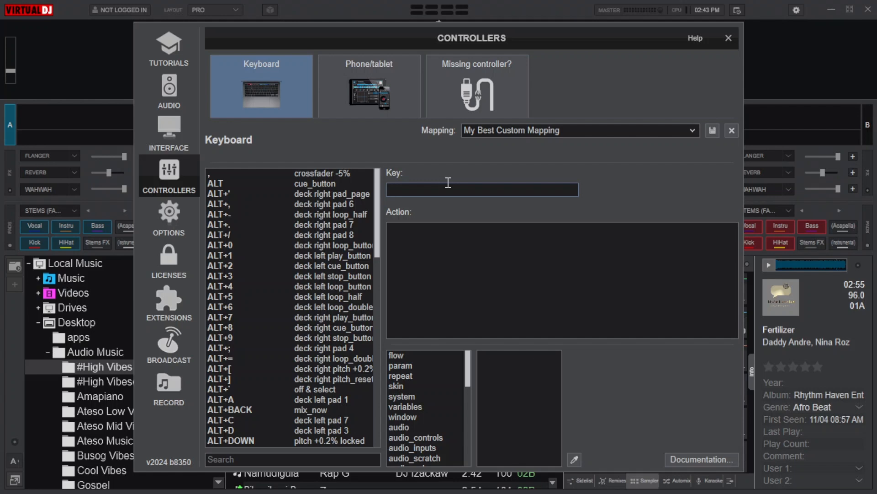
pyautogui.press(',')
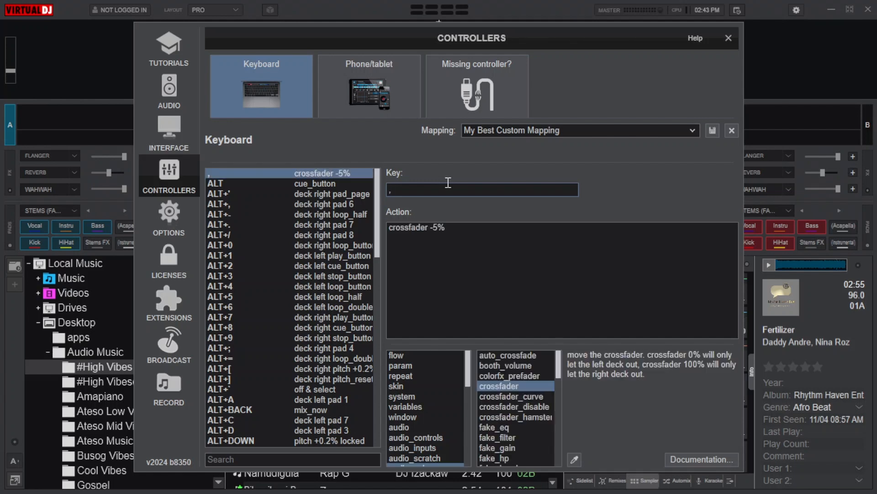
pyautogui.click(474, 231)
pyautogui.hotkey('ctrl', 'a')
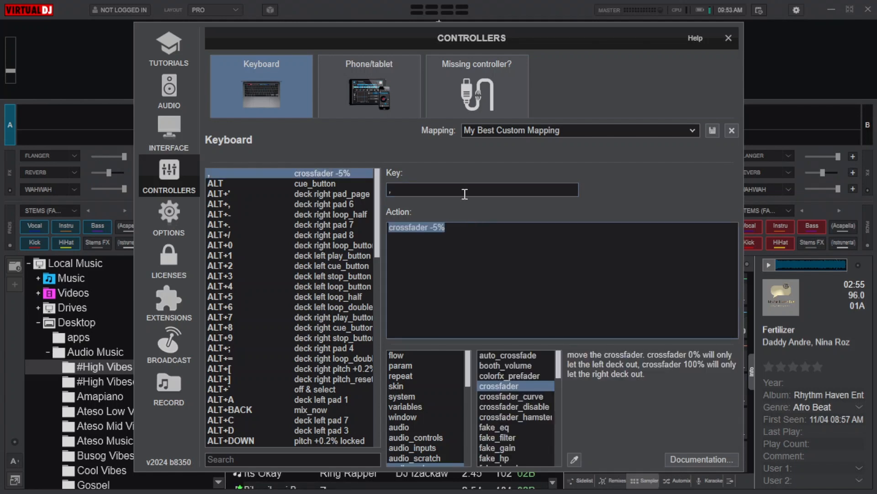
# Map the period key to the action "crossfader +5%", reusing the comma key's action, and close the settings
pyautogui.click(467, 189)
pyautogui.press('BackSpace')
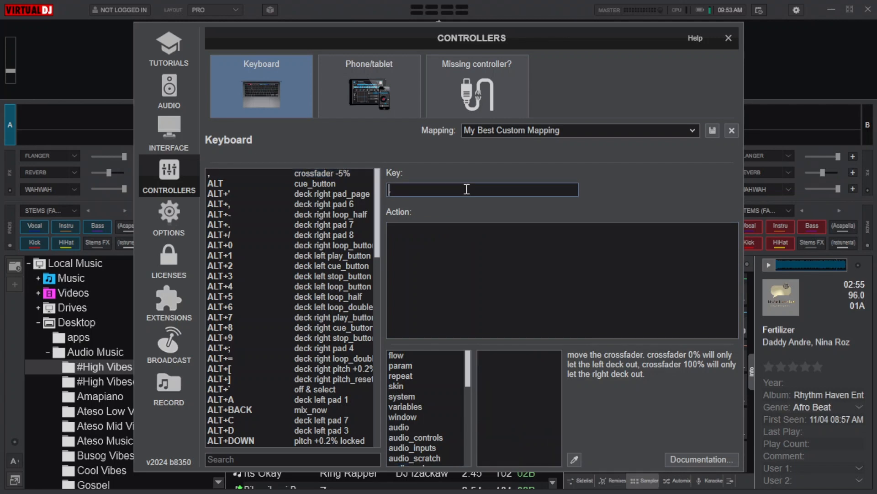
pyautogui.click(455, 236)
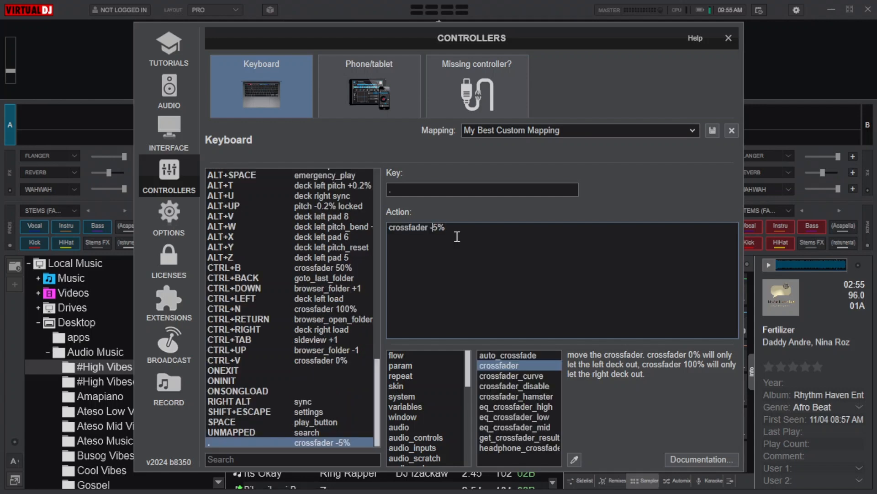
pyautogui.press('BackSpace')
pyautogui.write('+')
pyautogui.click(728, 38)
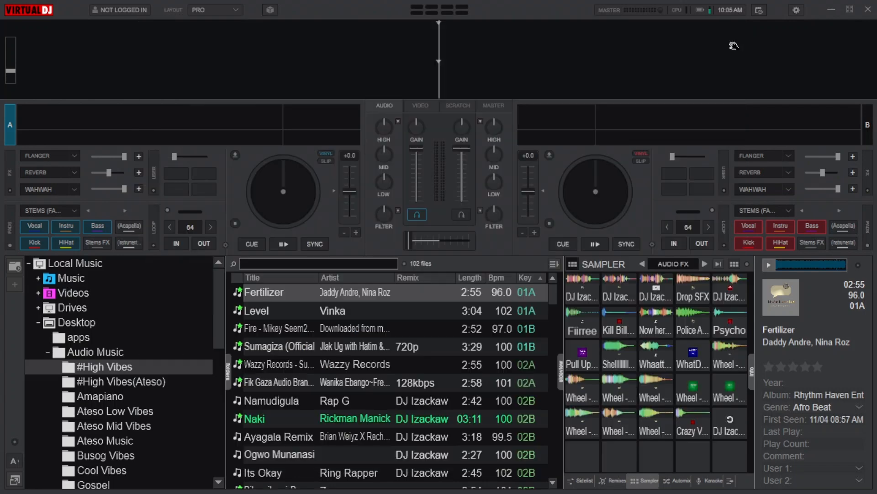